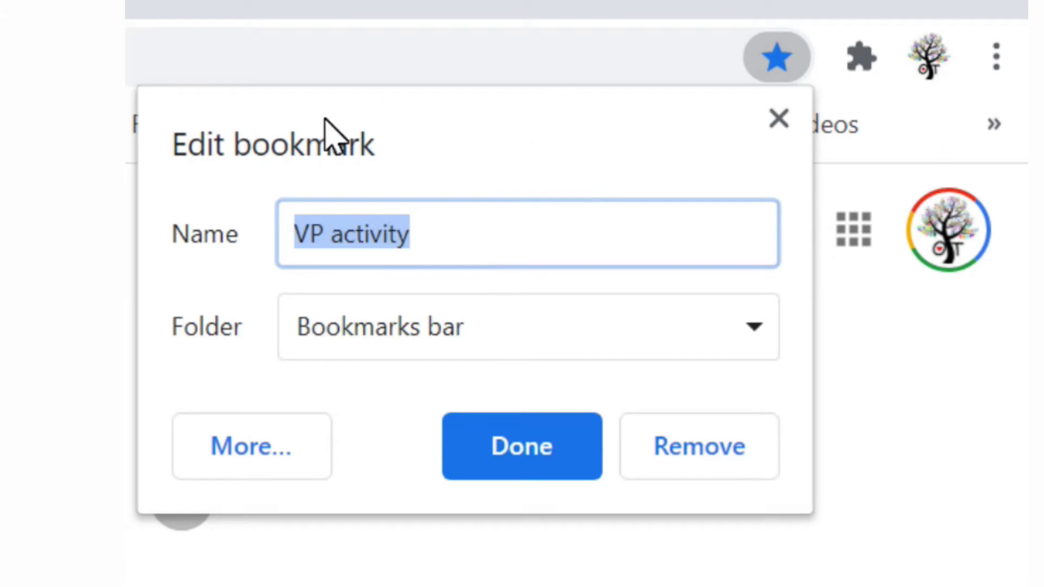
Review the 'VP activity' bookmark name and open its folder list.
left_click(442, 230)
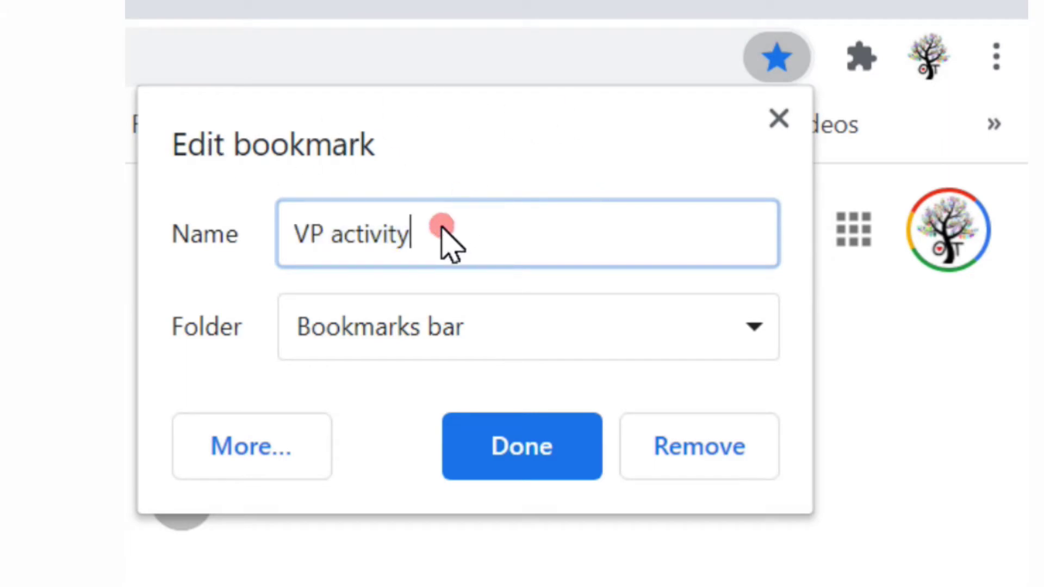
left_click_drag(292, 234, 478, 235)
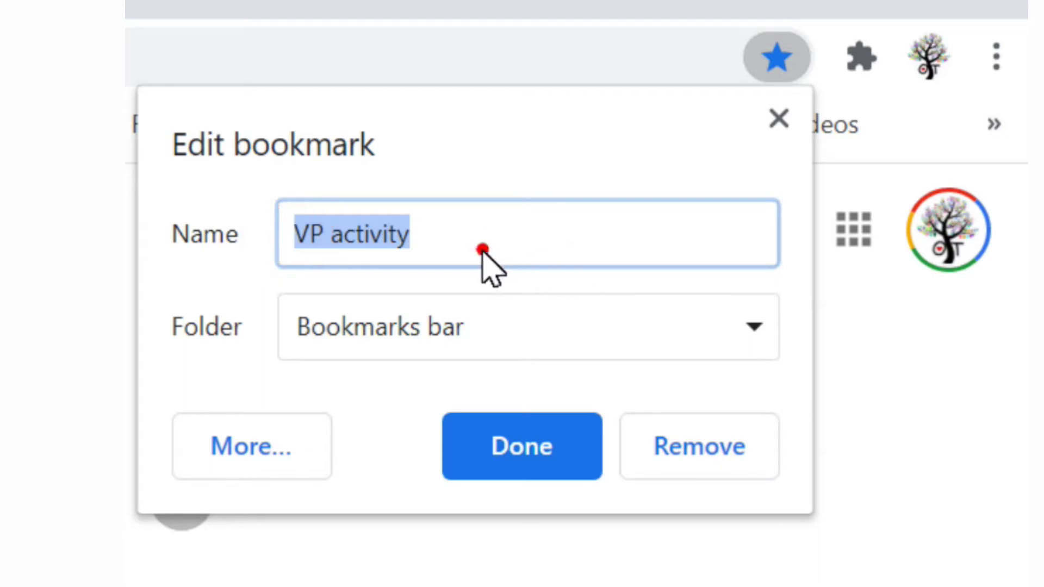
left_click(478, 245)
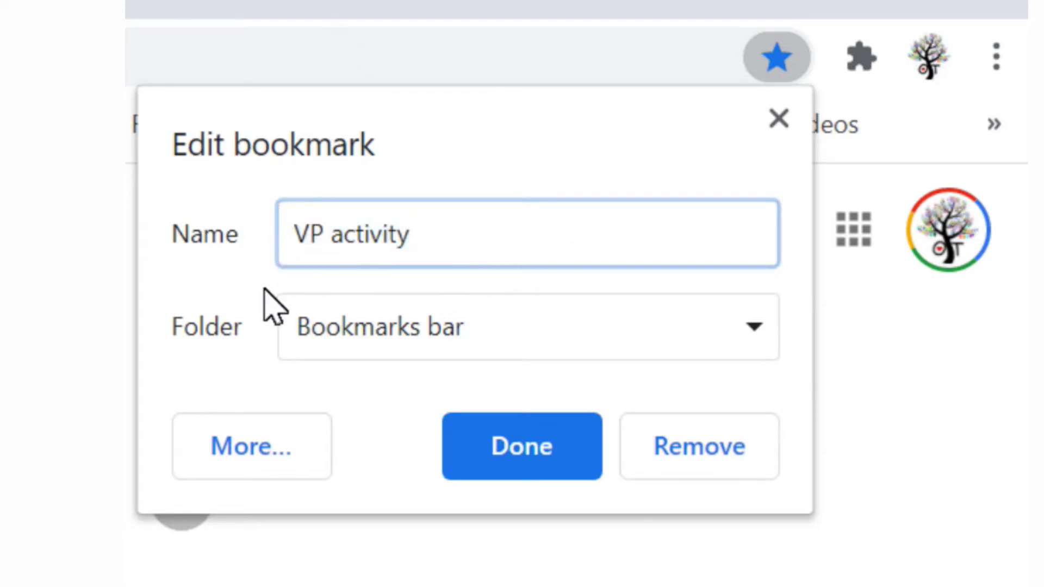
left_click(460, 327)
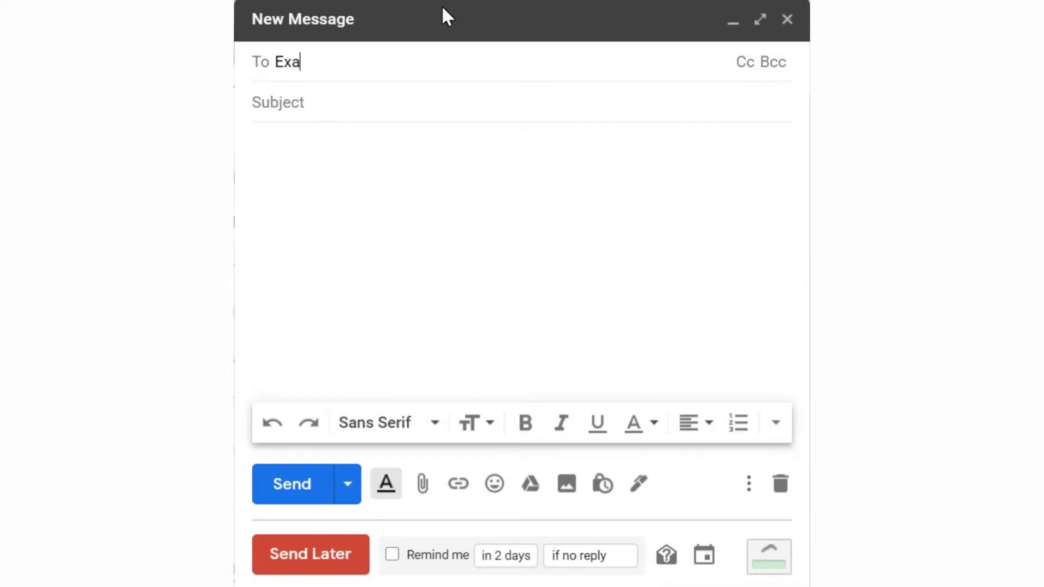
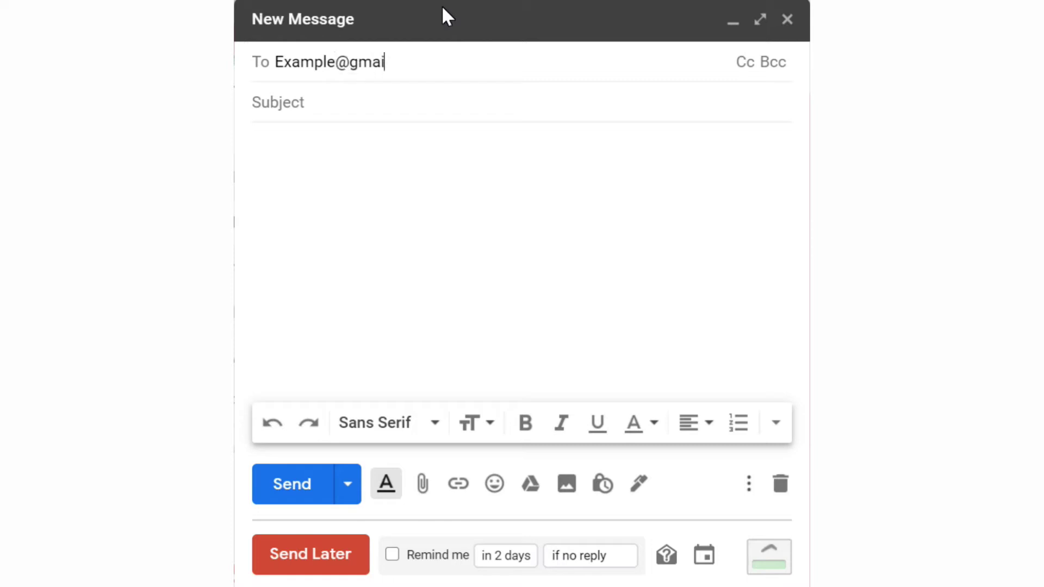
Add the recipient's e-mail address in To and preview the Schedule send options.
key("Return")
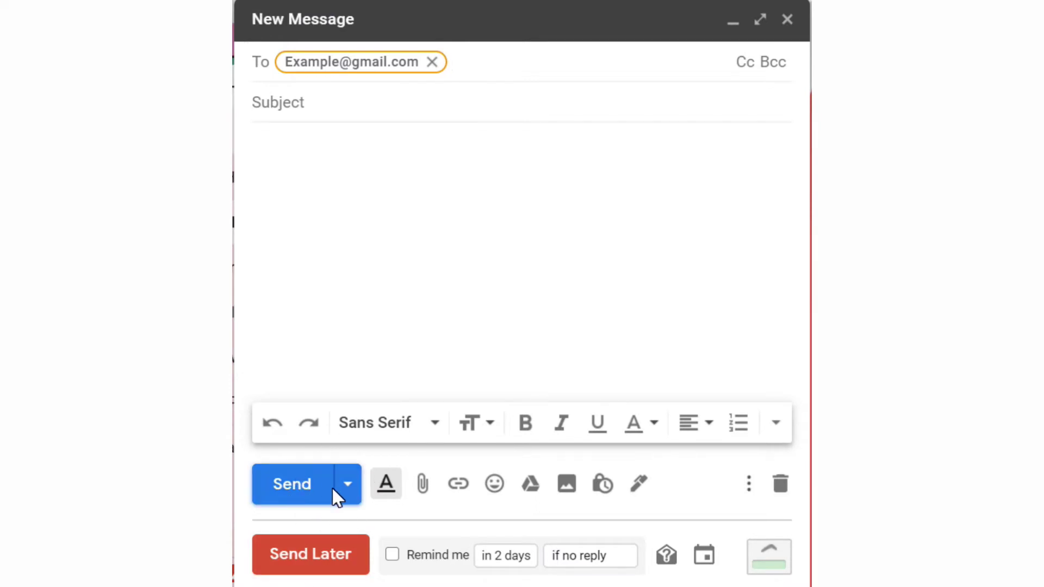
left_click(351, 484)
left_click(351, 483)
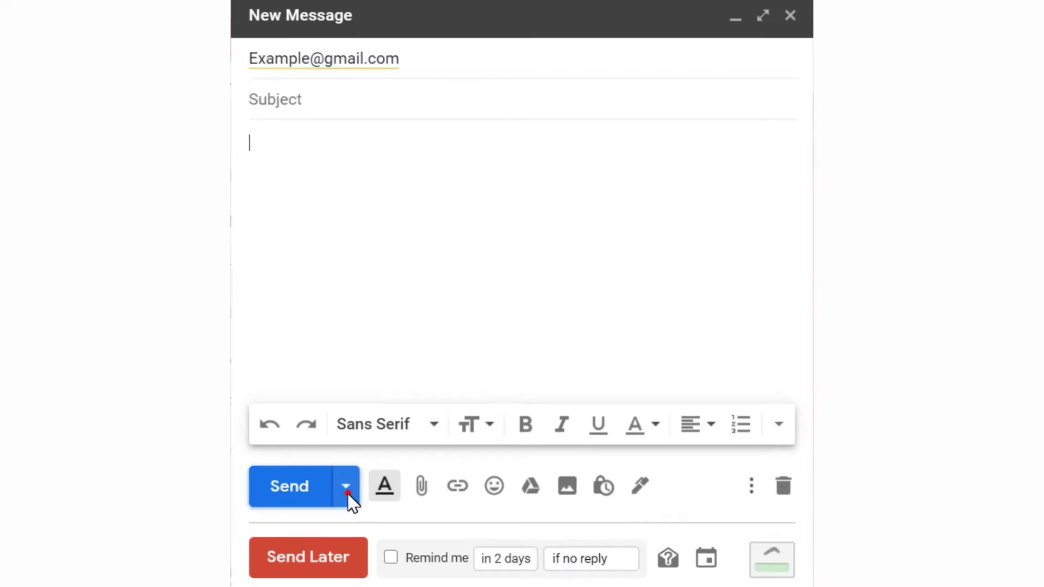
left_click(348, 494)
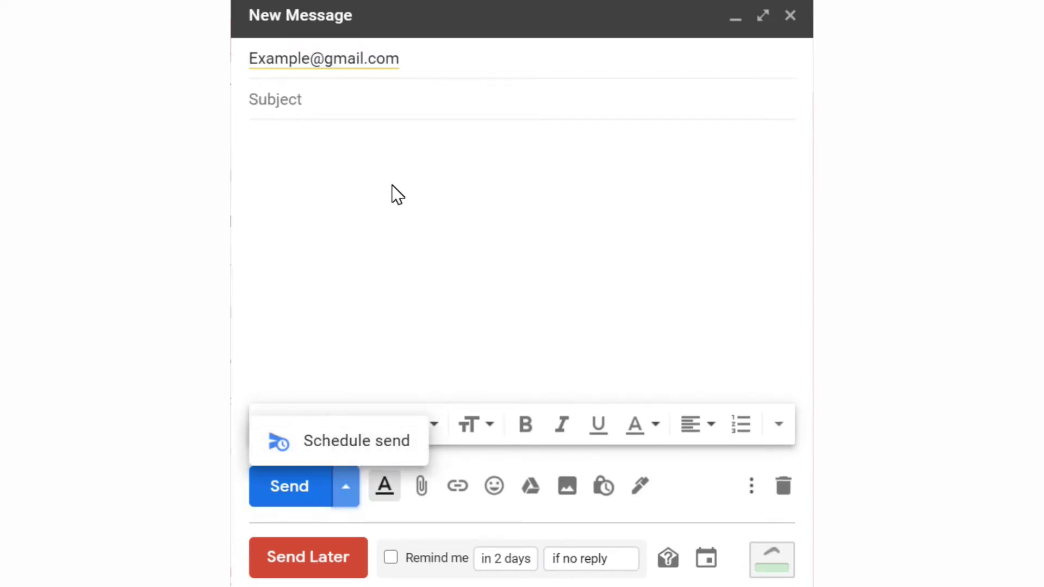
left_click(341, 98)
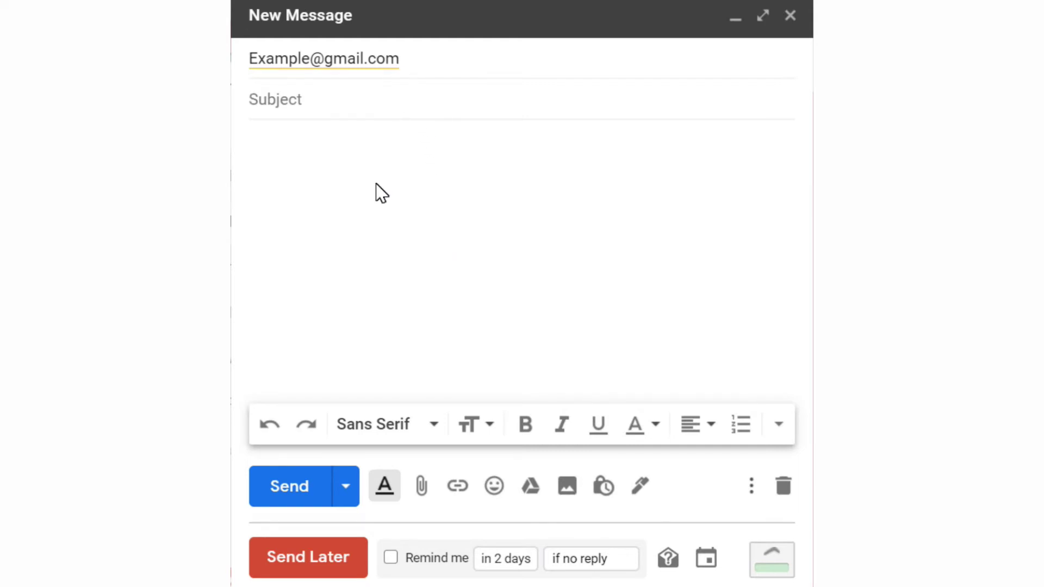
Choose Schedule recurring message from Boomerang's Send Later menu.
left_click(321, 553)
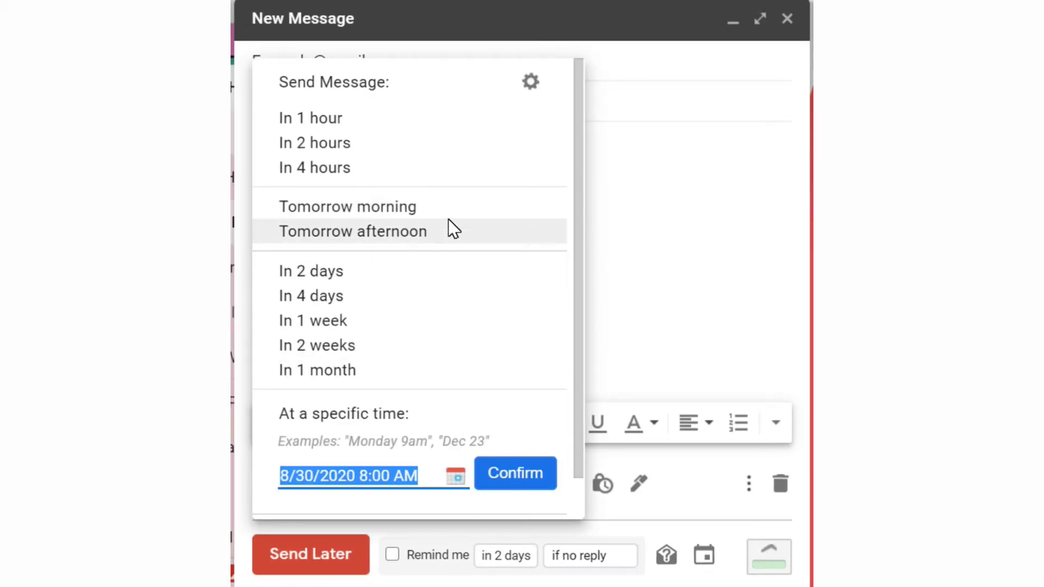
scroll(441, 226, "down", 1)
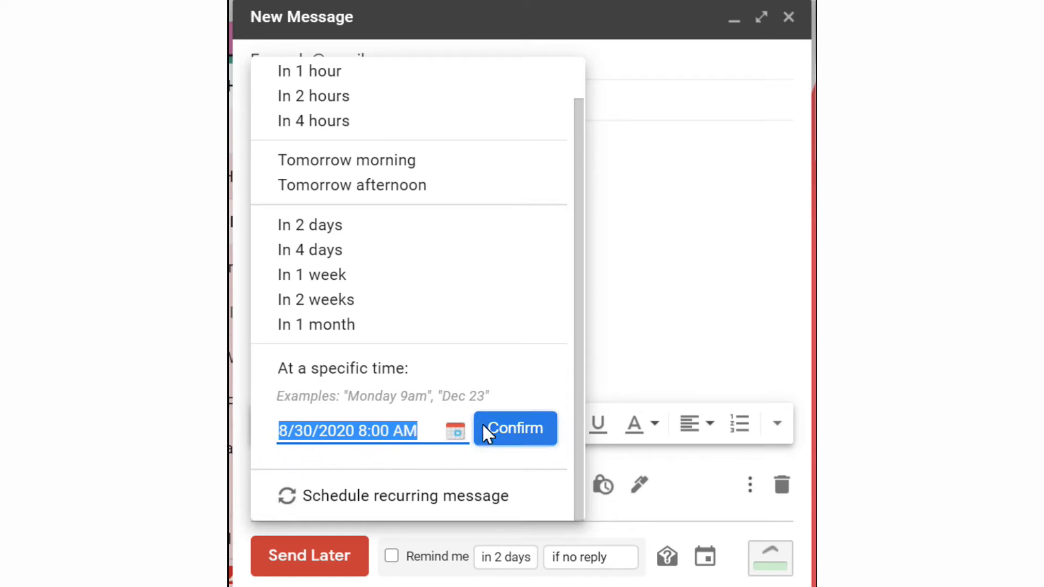
scroll(433, 325, "up", 1)
scroll(435, 329, "down", 1)
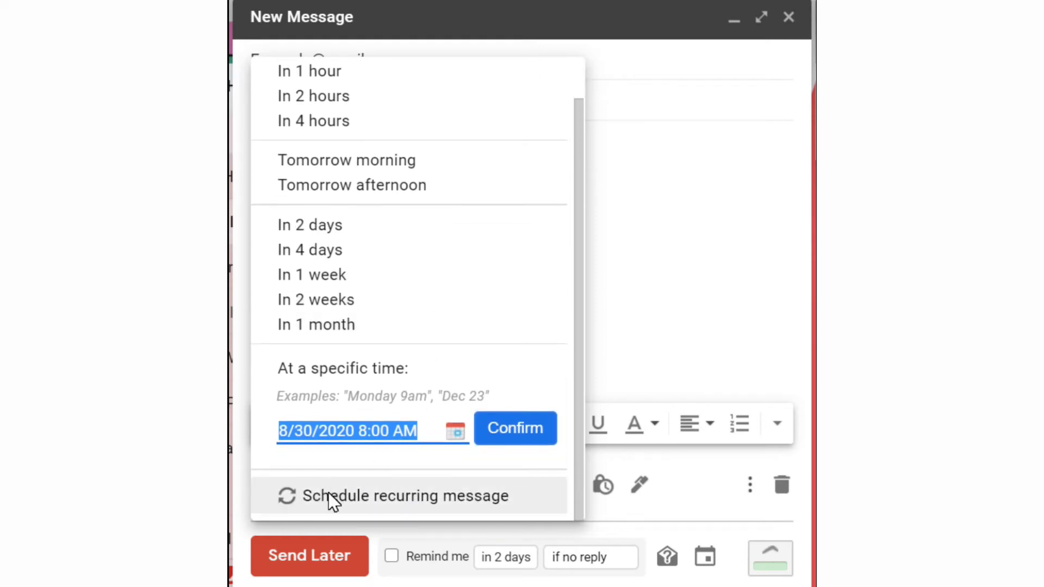
left_click(330, 494)
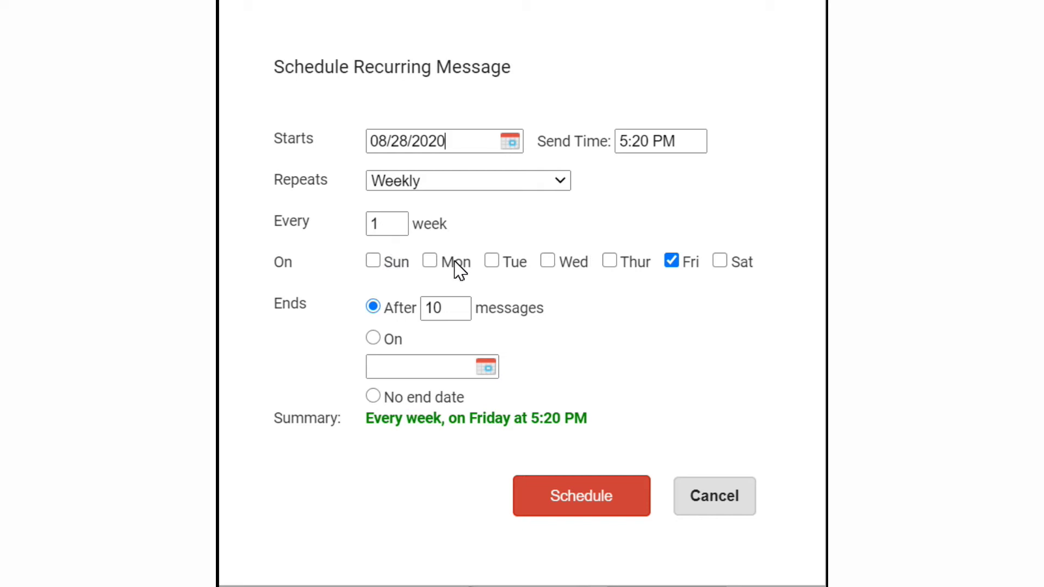
Send on Monday instead of Friday, starting August 31, 2020 at 9:00 AM.
left_click(430, 262)
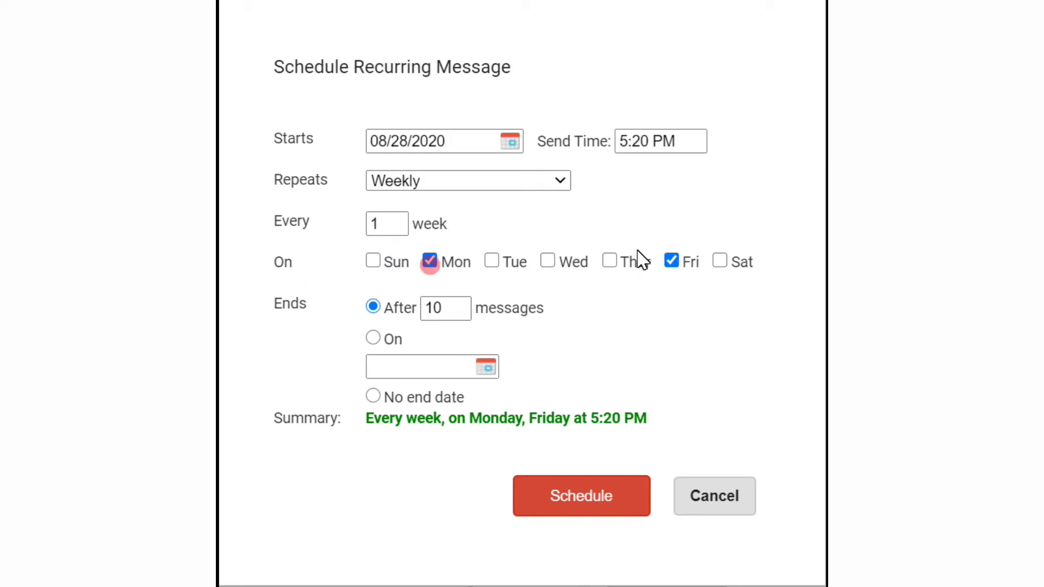
left_click(673, 262)
left_click(511, 142)
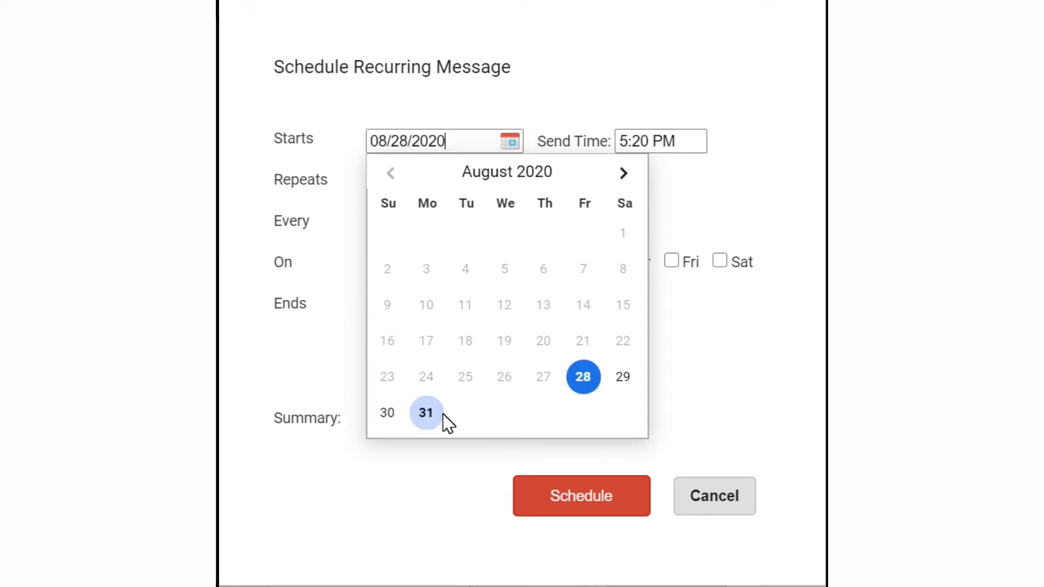
left_click(426, 413)
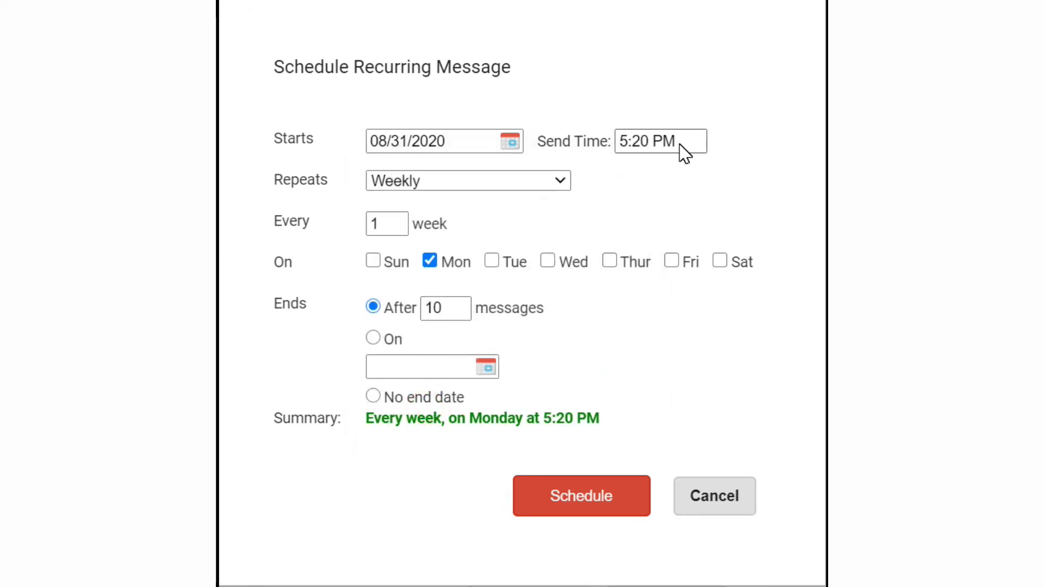
left_click_drag(684, 142, 632, 145)
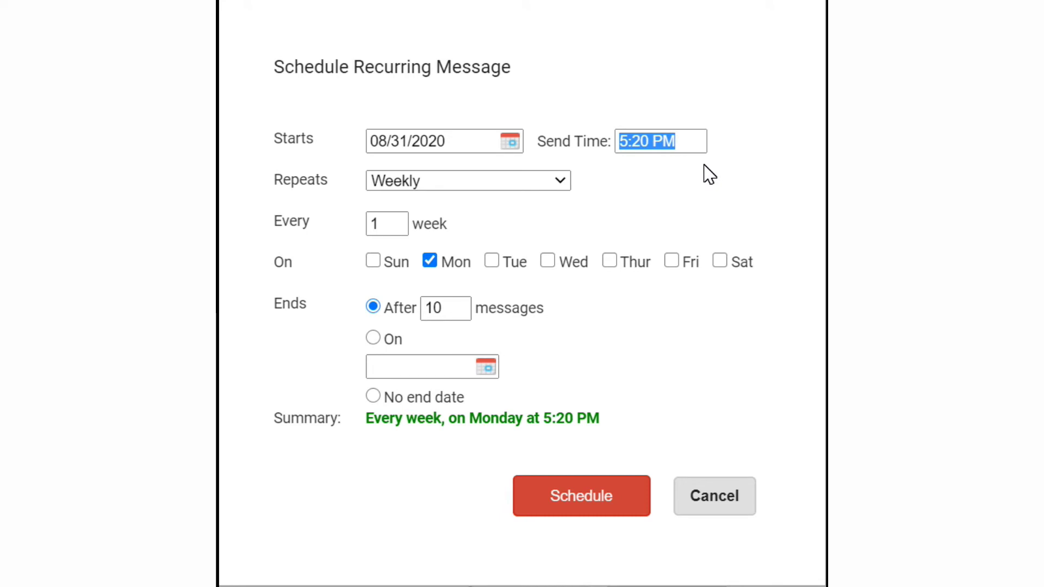
type("9:00")
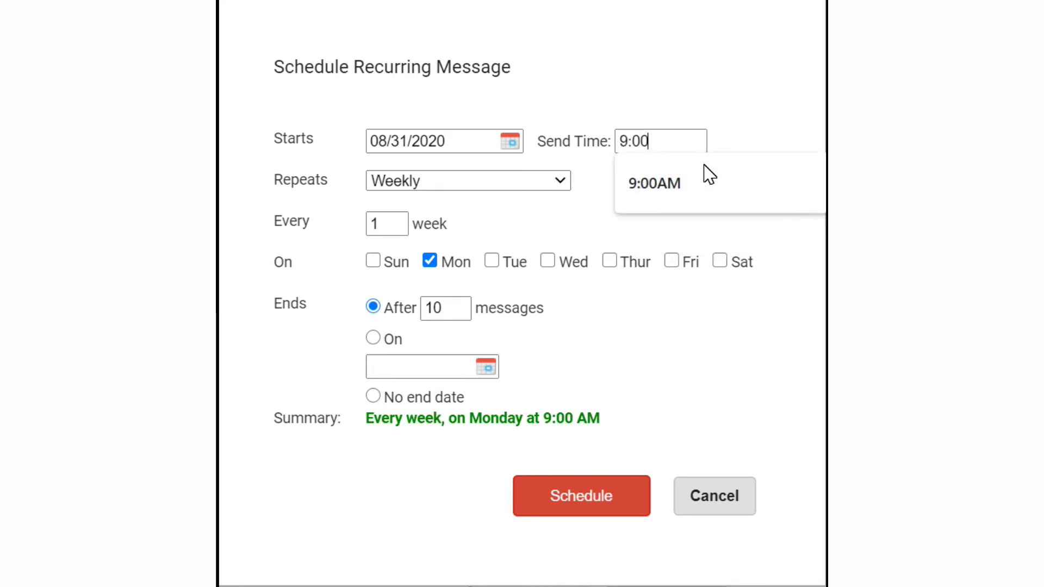
left_click(710, 175)
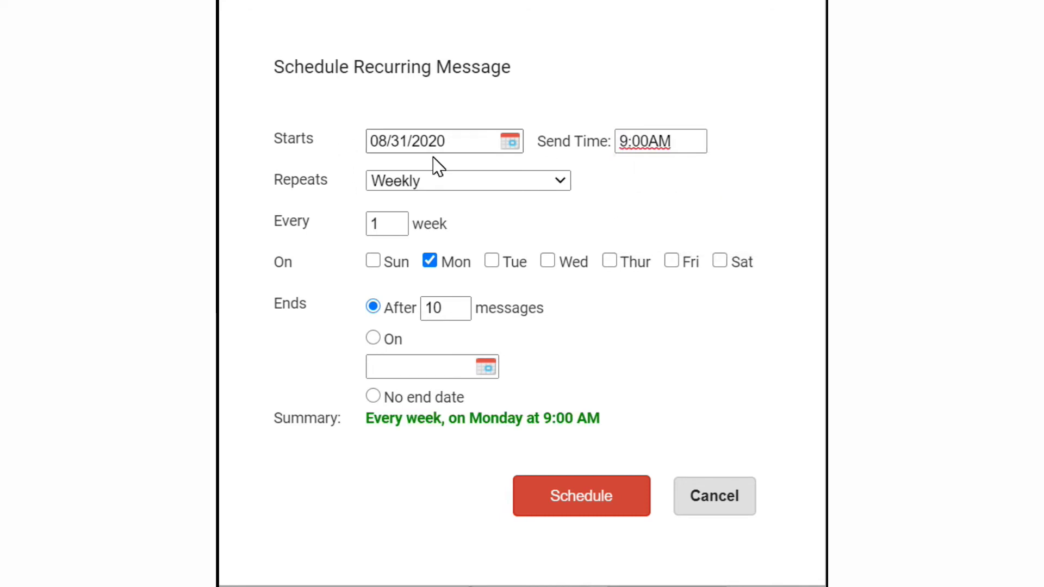
Keep the repeat frequency at Weekly.
left_click(425, 186)
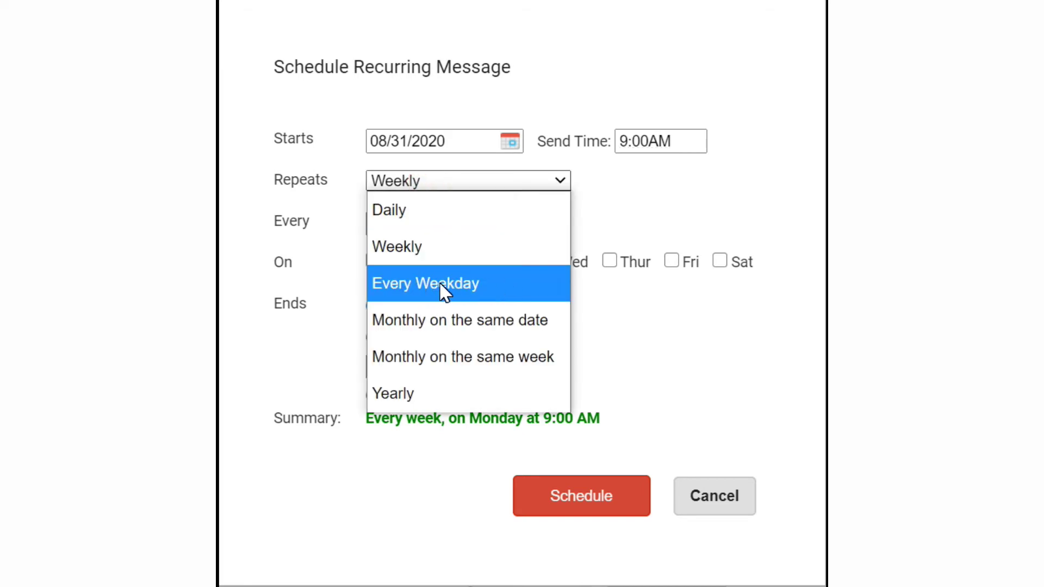
left_click(381, 246)
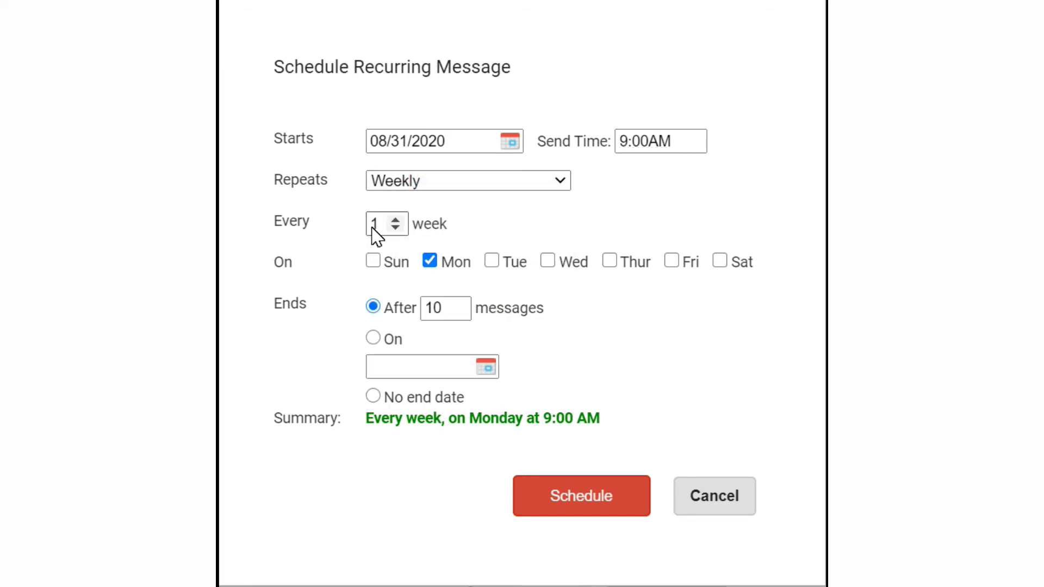
left_click(301, 314)
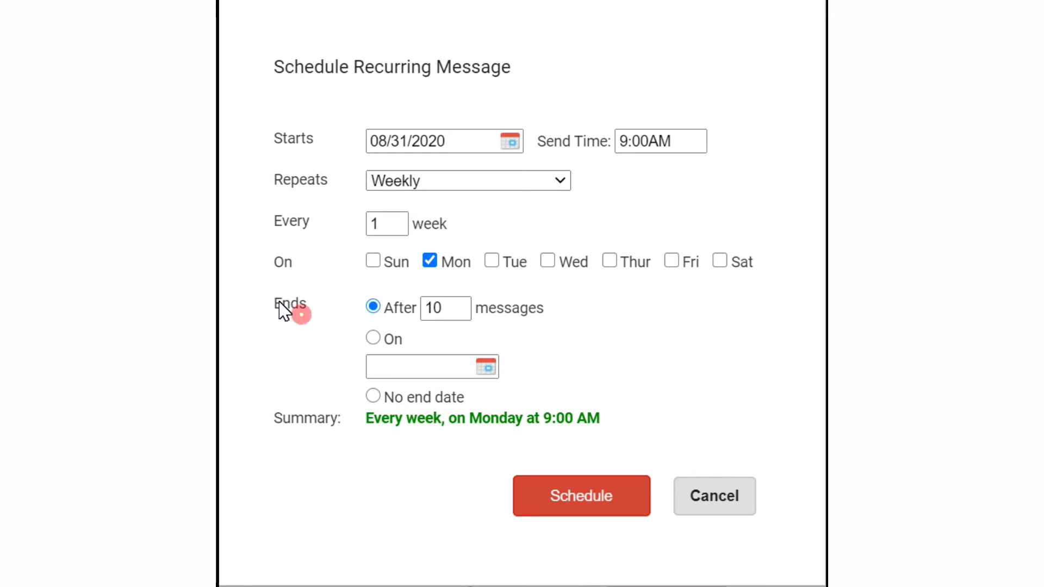
left_click_drag(275, 303, 312, 313)
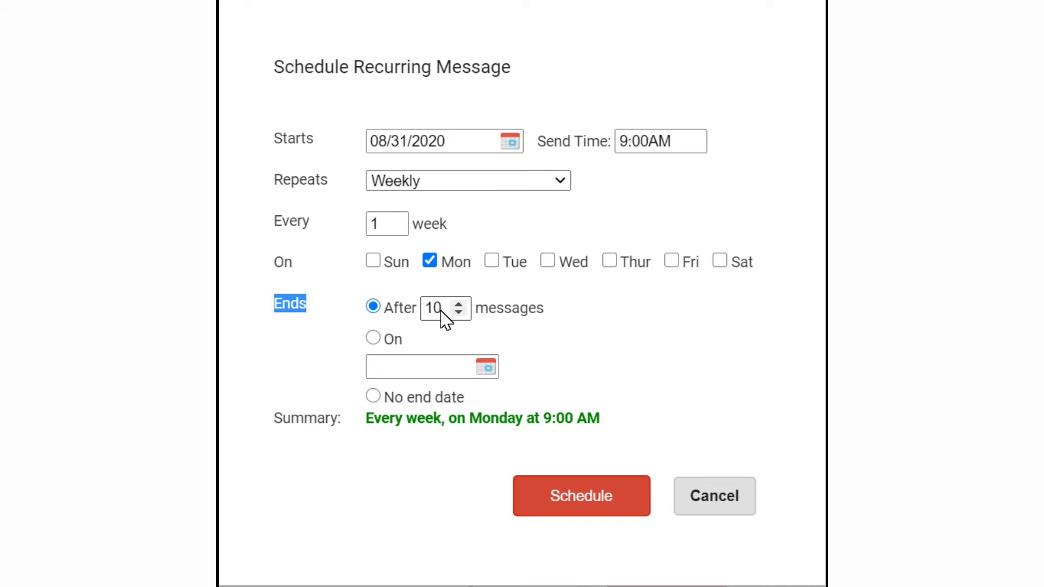
Make the recurring series end on June 7, 2021 instead of after 10 messages.
left_click(373, 338)
left_click(488, 368)
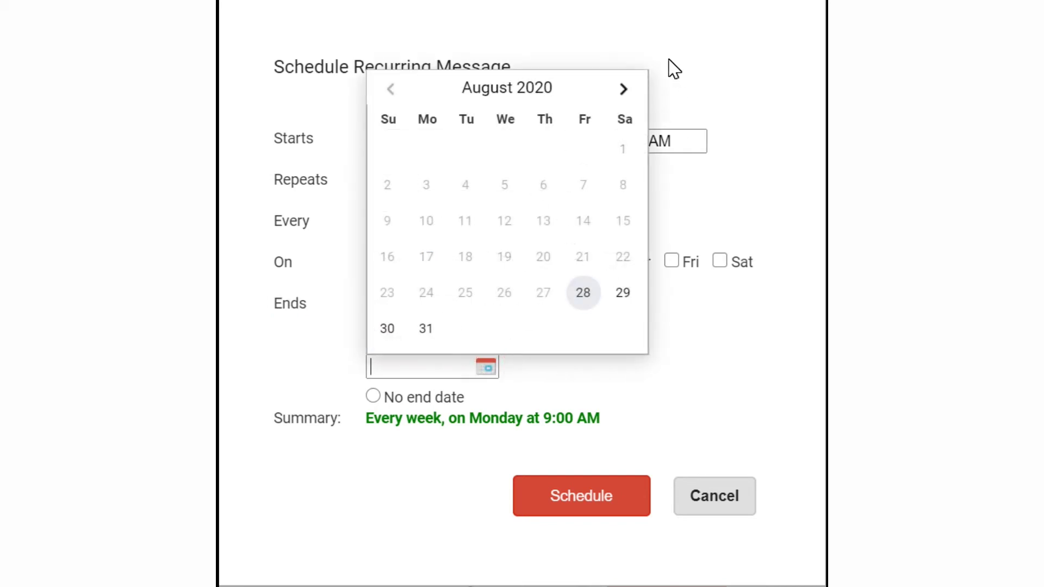
left_click(621, 89)
left_click(622, 89)
left_click(622, 89)
left_click(622, 89)
left_click(622, 90)
left_click(621, 90)
left_click(621, 89)
left_click(622, 89)
left_click(621, 89)
left_click(622, 89)
left_click(621, 90)
left_click(390, 89)
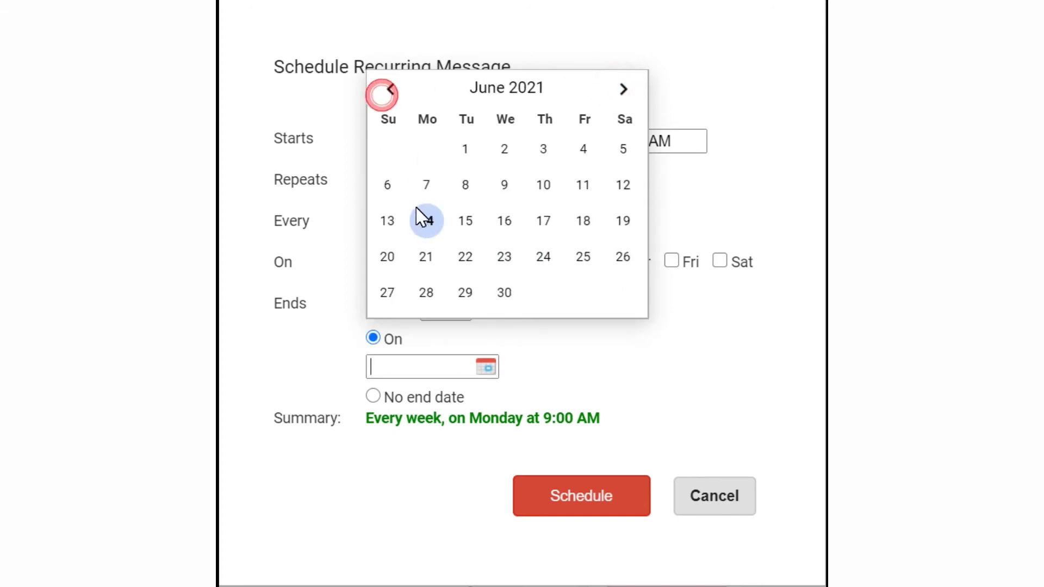
left_click(425, 184)
left_click(616, 354)
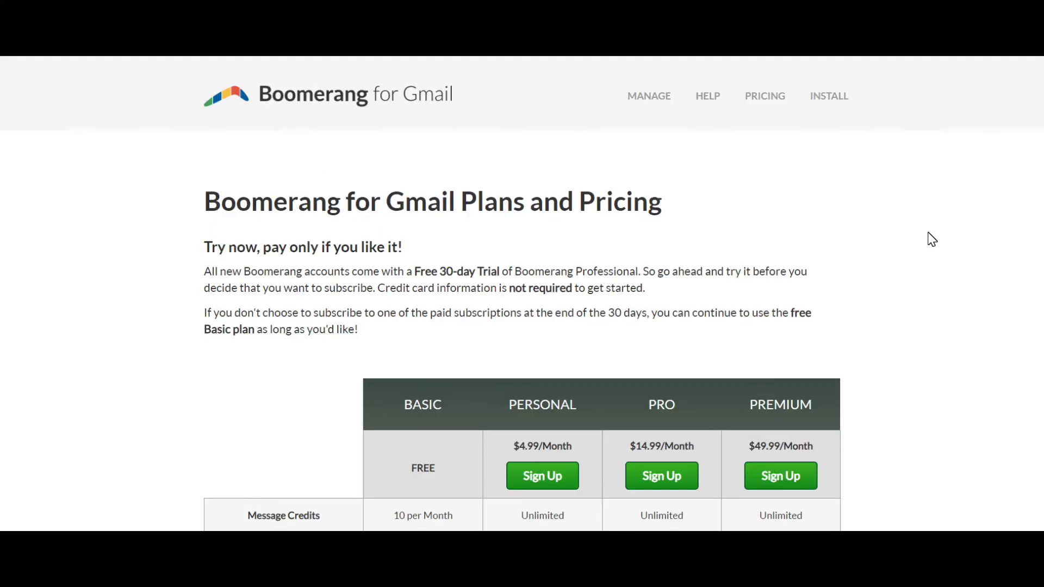
Scroll through the Basic, Personal, Pro and Premium feature comparison, then back to the top.
scroll(932, 239, "down", 2)
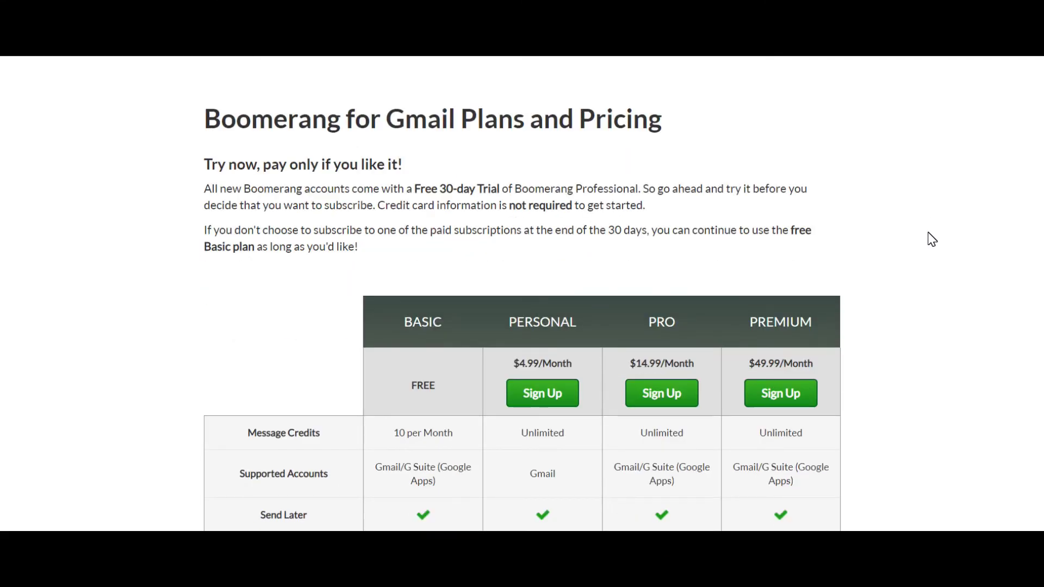
scroll(932, 238, "down", 4)
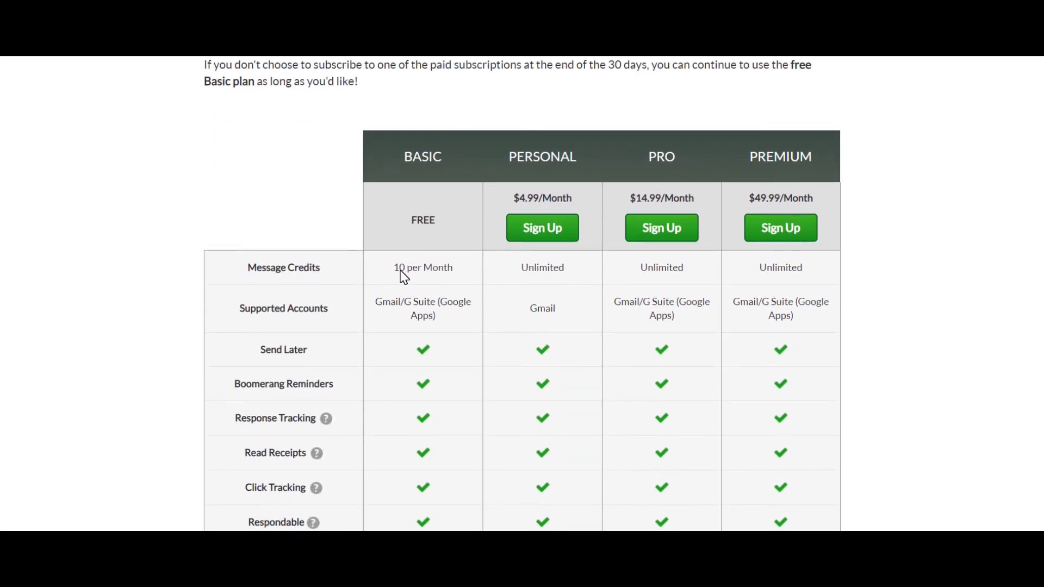
scroll(399, 278, "down", 3)
scroll(396, 315, "down", 2)
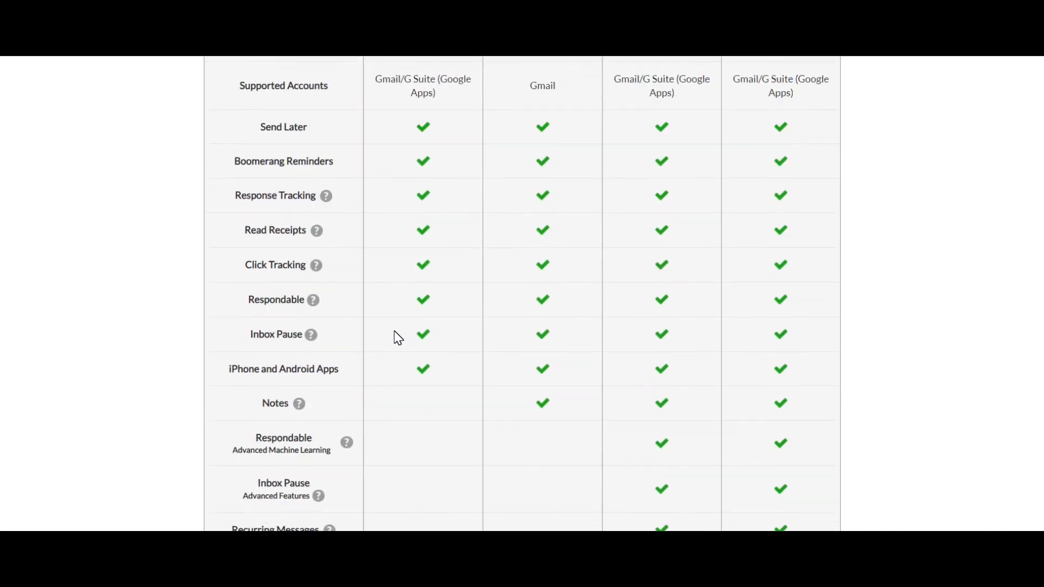
scroll(390, 320, "up", 2)
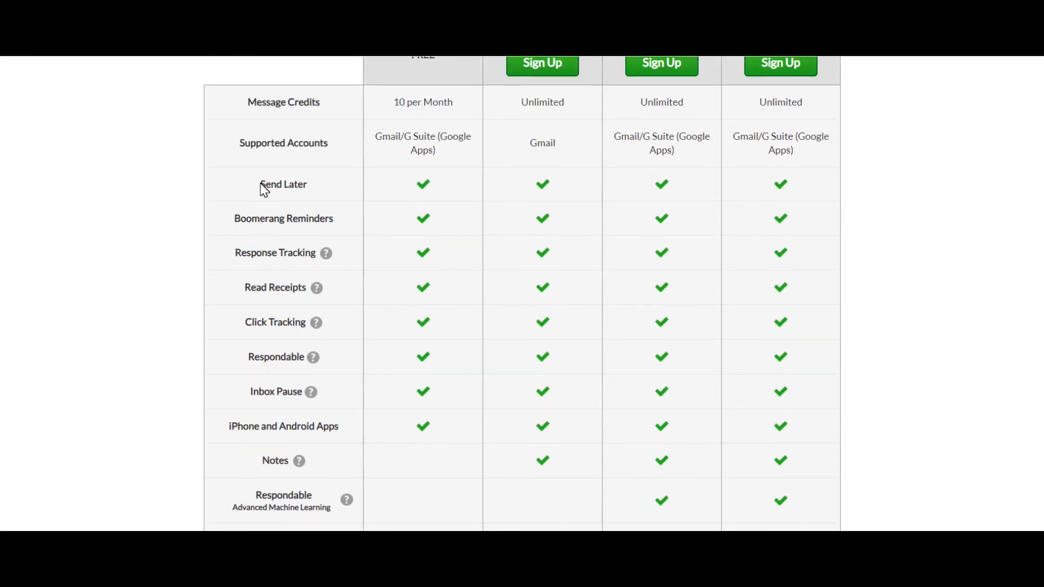
scroll(392, 363, "down", 7)
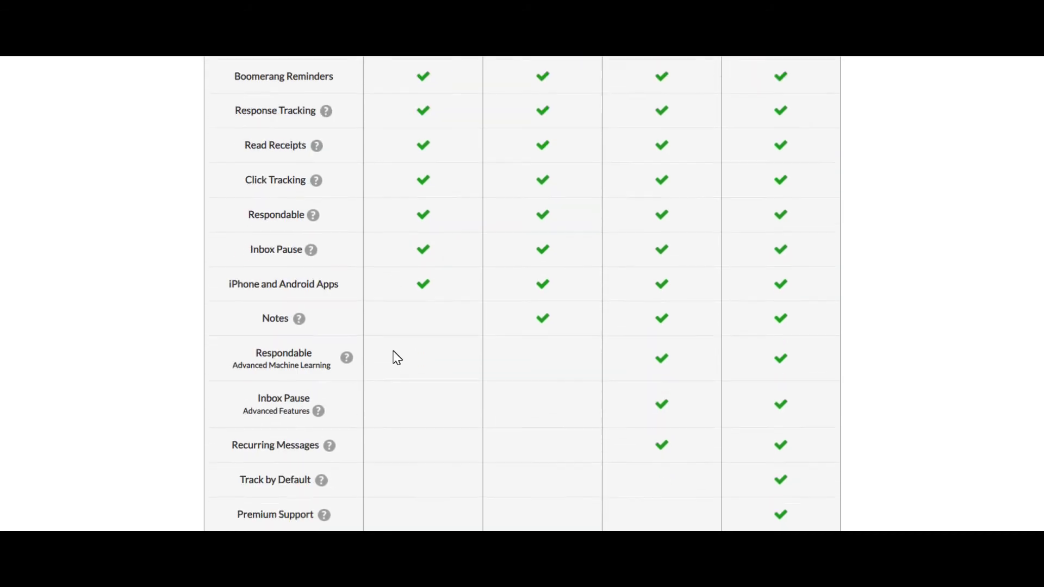
scroll(392, 351, "up", 2)
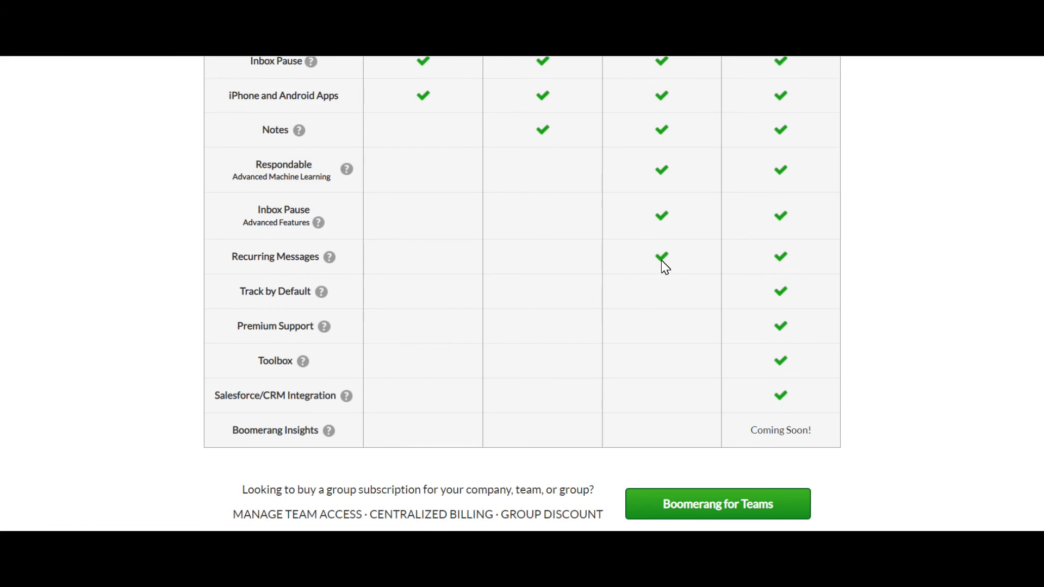
scroll(663, 263, "up", 7)
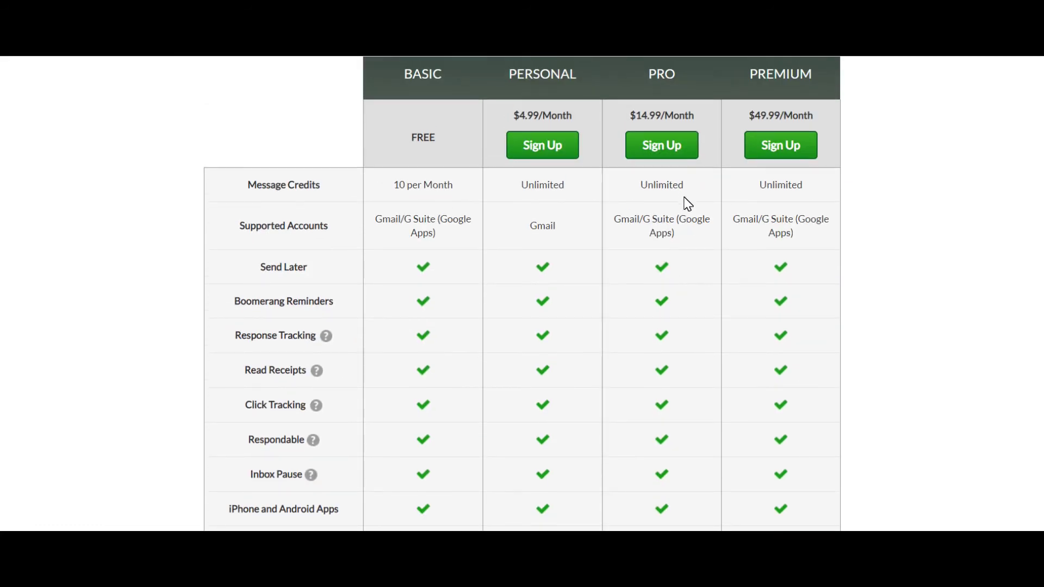
scroll(688, 204, "up", 3)
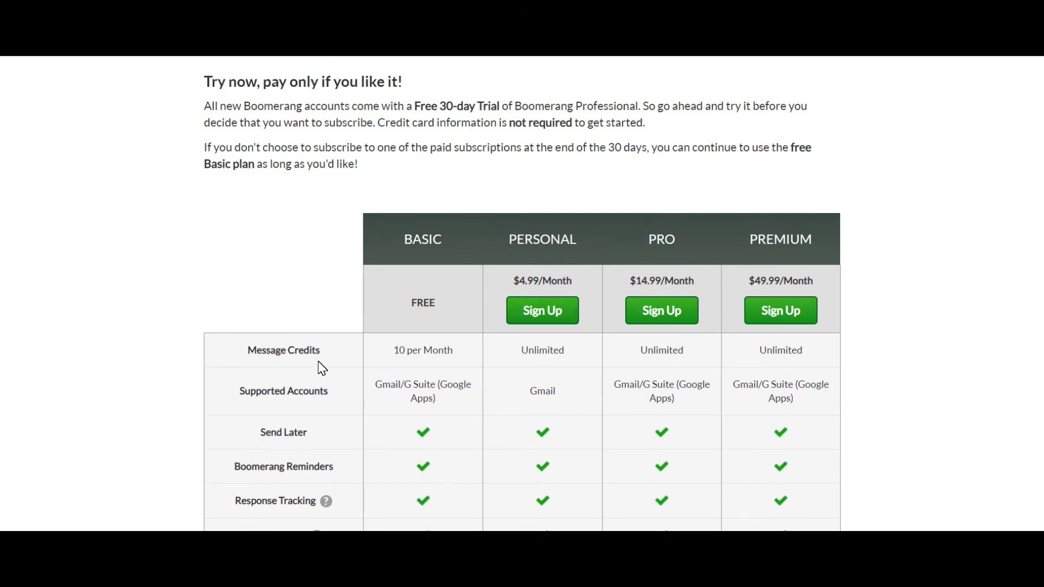
scroll(564, 364, "down", 2)
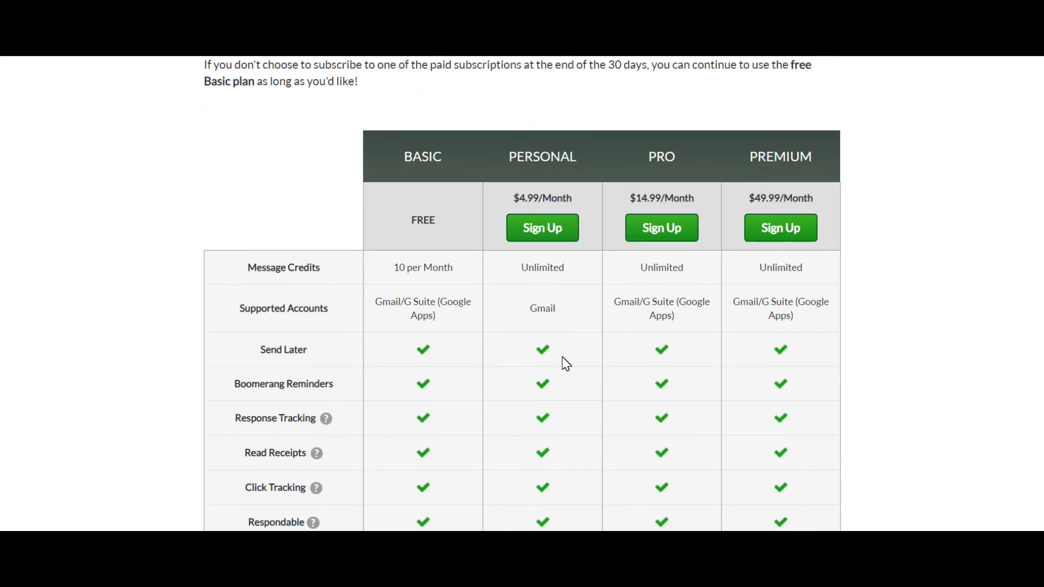
scroll(563, 361, "down", 4)
scroll(563, 361, "up", 4)
scroll(563, 362, "down", 3)
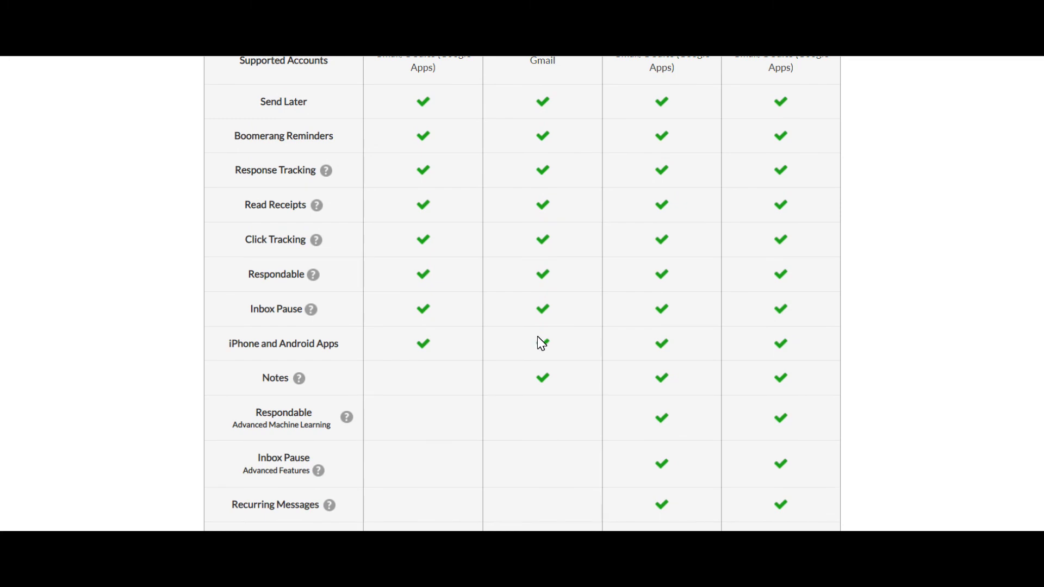
scroll(555, 506, "up", 5)
scroll(958, 361, "down", 2)
scroll(963, 363, "up", 2)
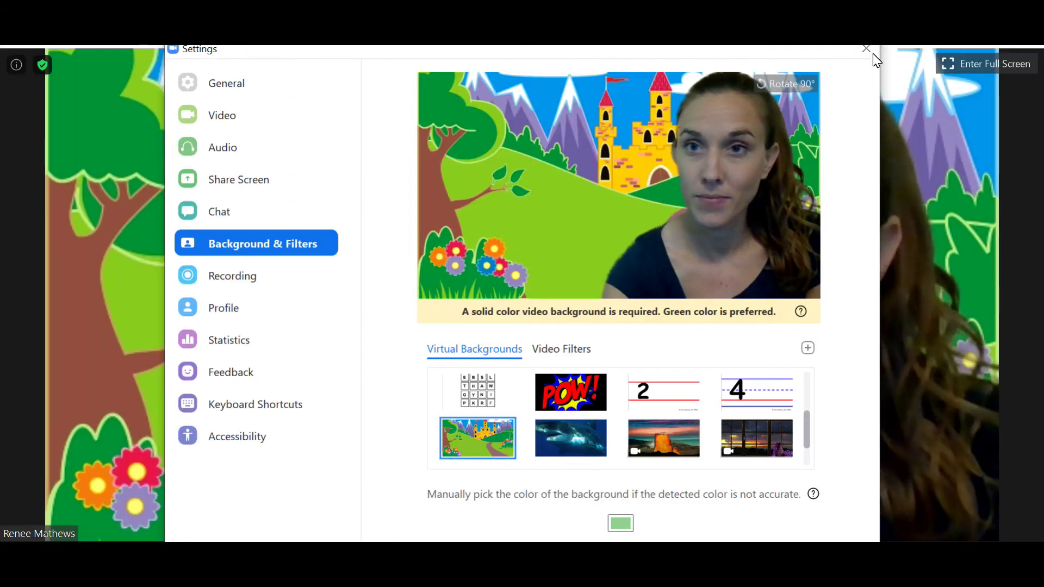
Apply the castle and then the volcano virtual background.
left_click(866, 47)
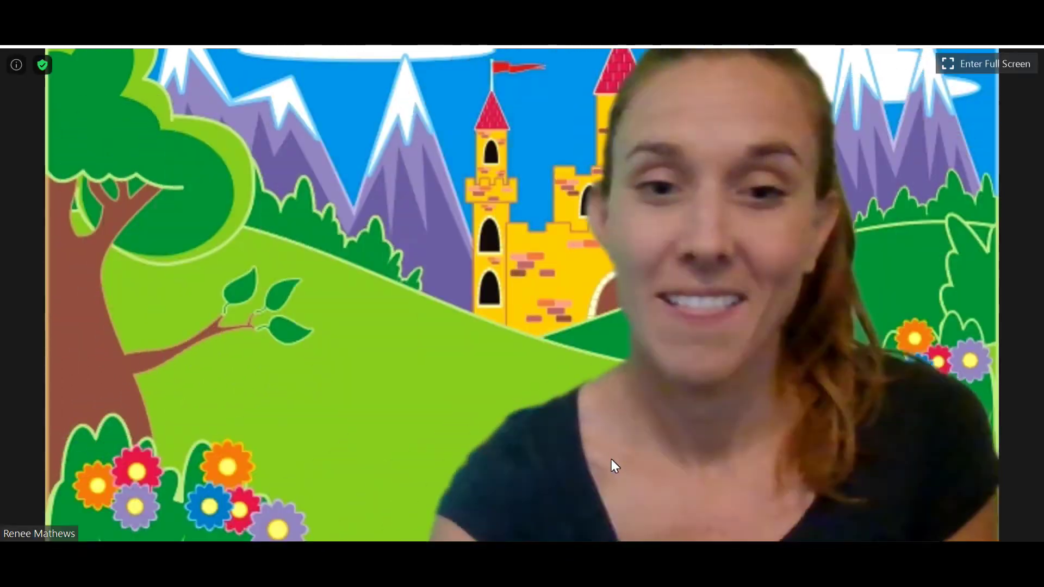
left_click(143, 555)
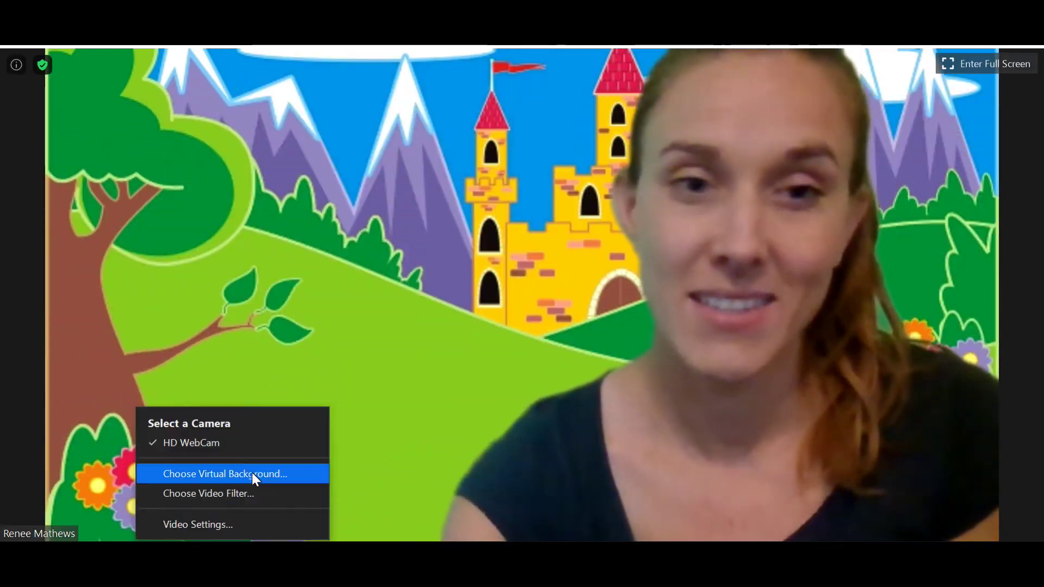
left_click(253, 474)
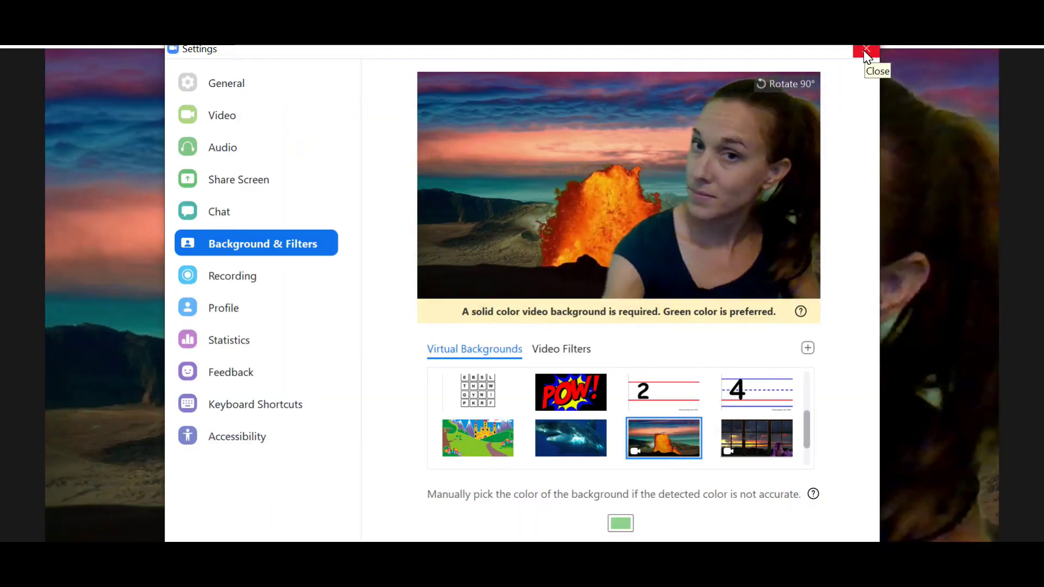
left_click(867, 47)
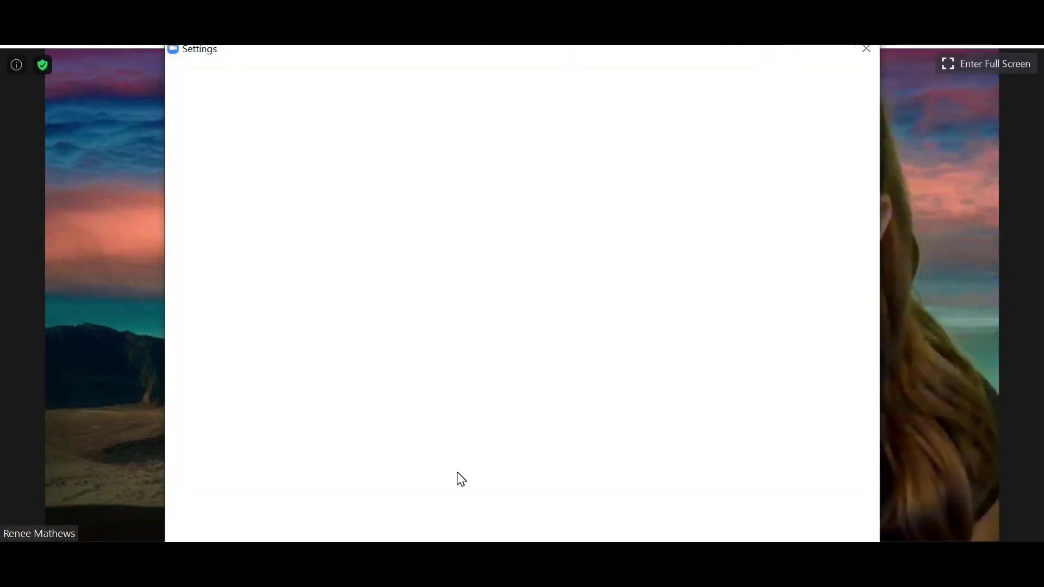
Apply the shark and snowflake backgrounds, finishing on the birthday cake scene.
left_click_drag(807, 429, 808, 446)
left_click(571, 397)
left_click(867, 51)
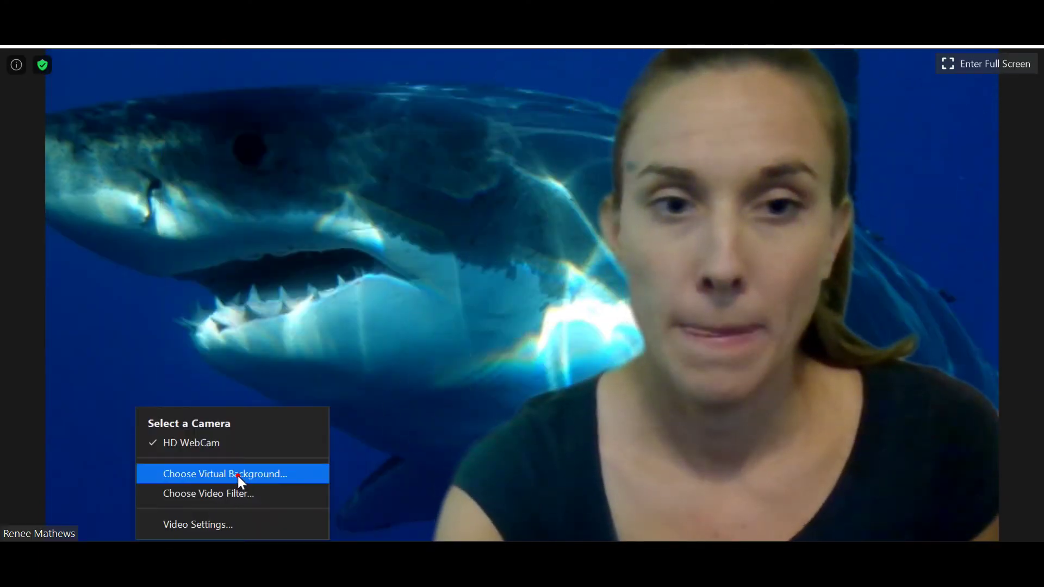
left_click(239, 475)
left_click(565, 441)
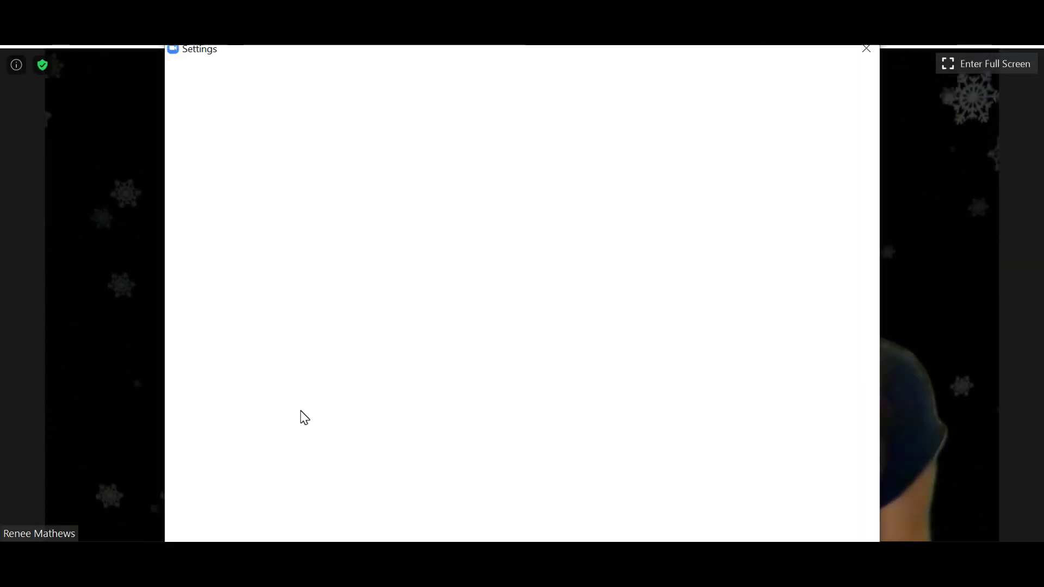
left_click(478, 441)
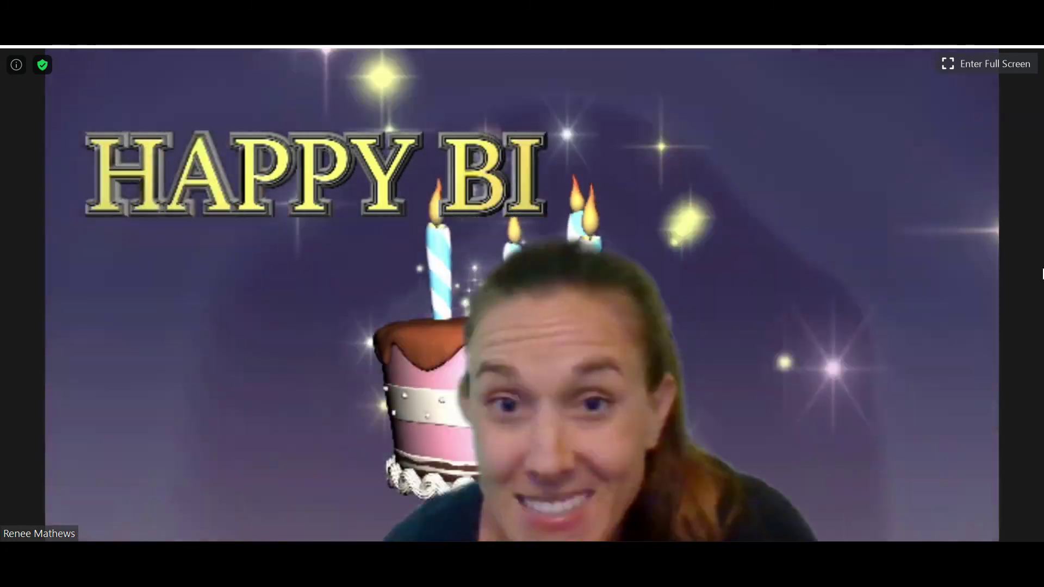